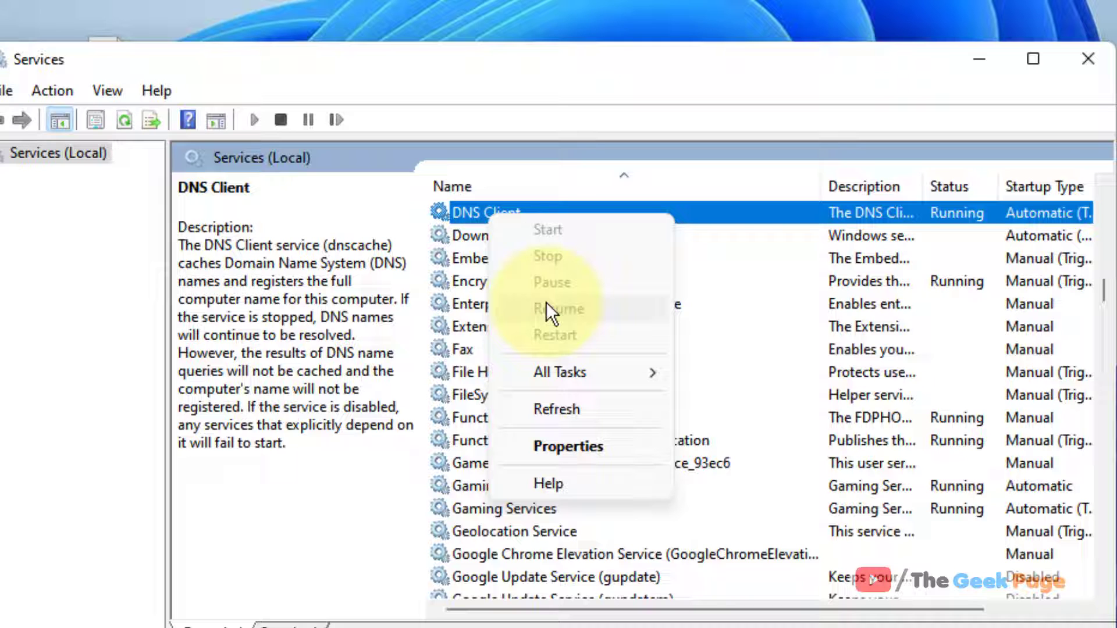
Dismiss the DNS Client service options without changing anything.
click(583, 81)
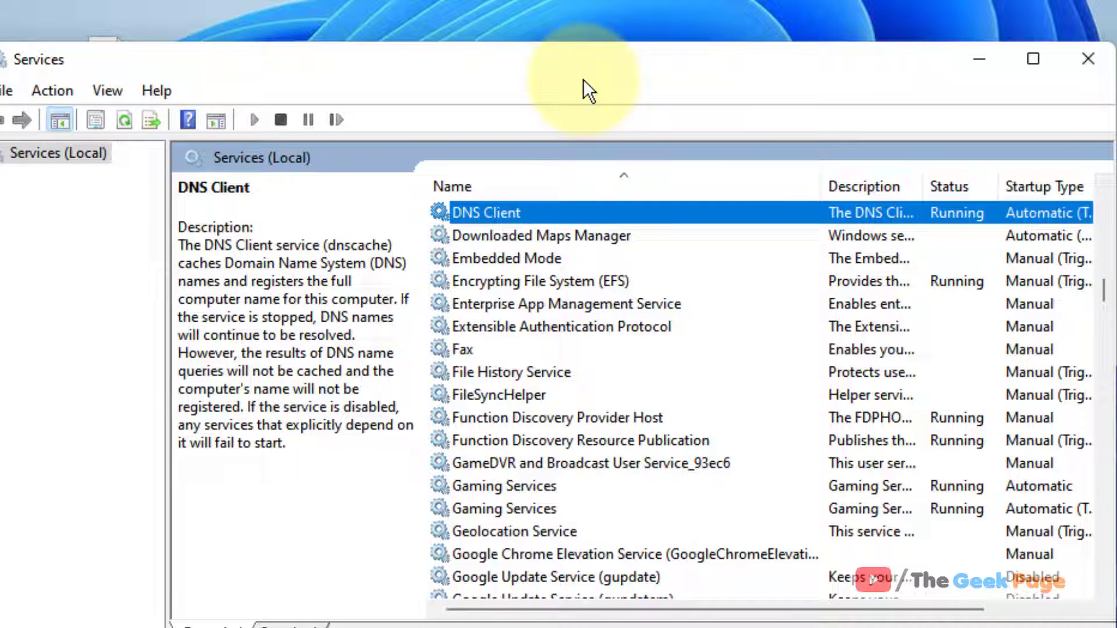
Close Services, launch Registry Editor from Windows Search and approve the UAC prompt.
click(1084, 59)
key(super+s)
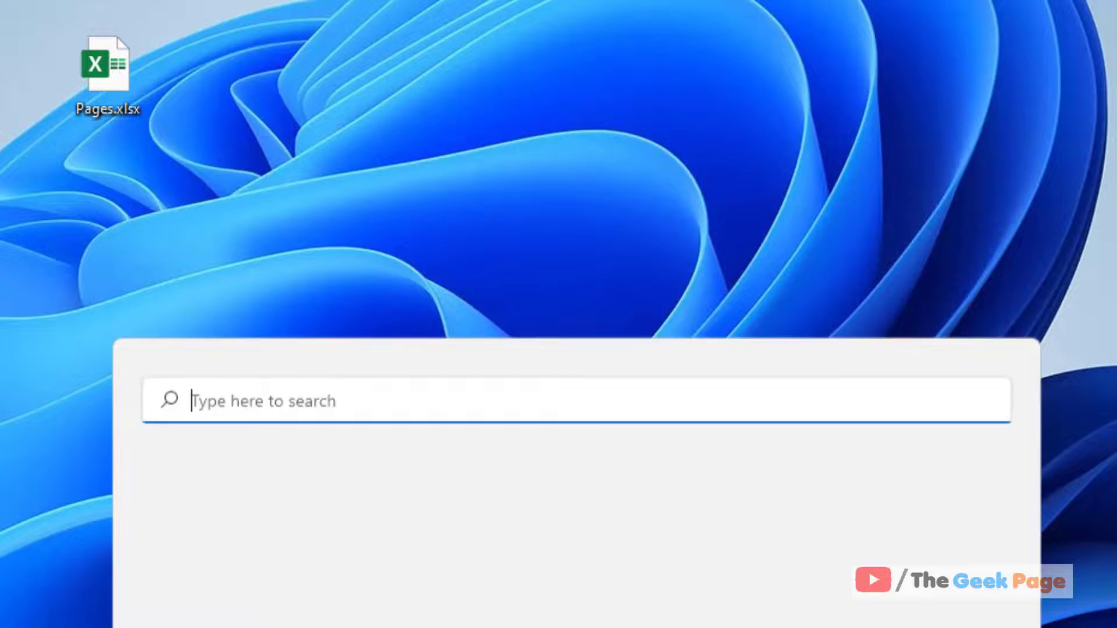
text(reg)
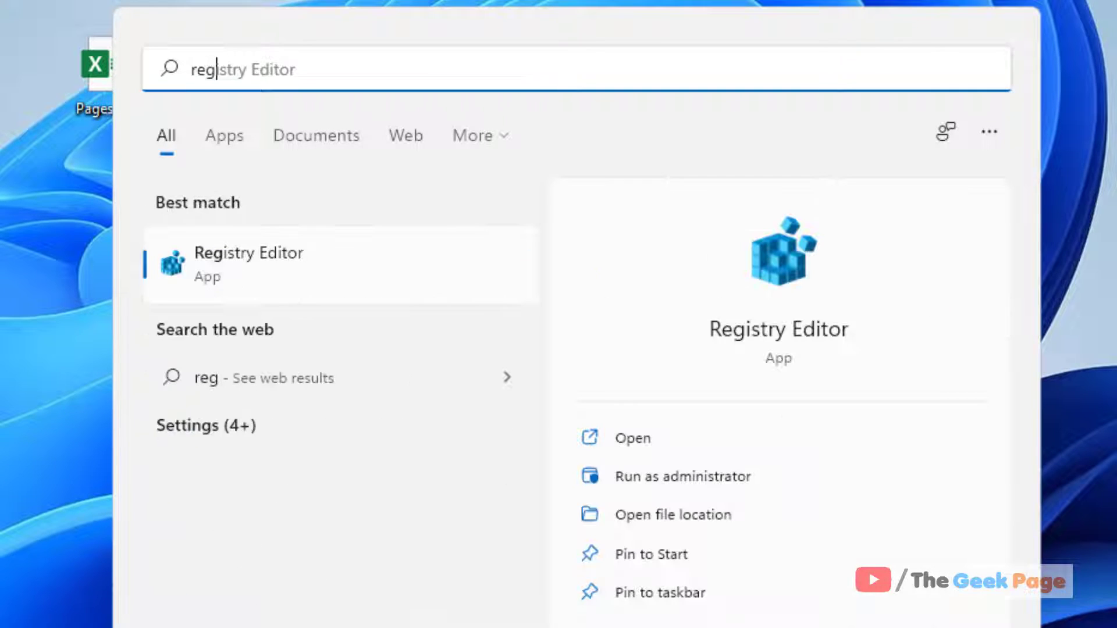
text(istry editor)
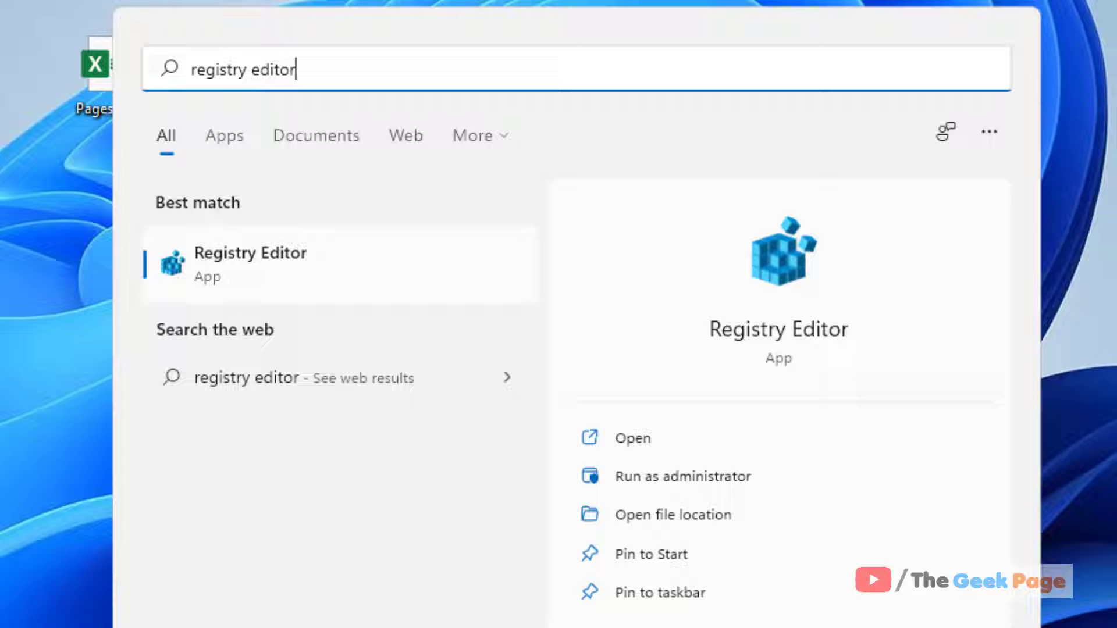
click(322, 276)
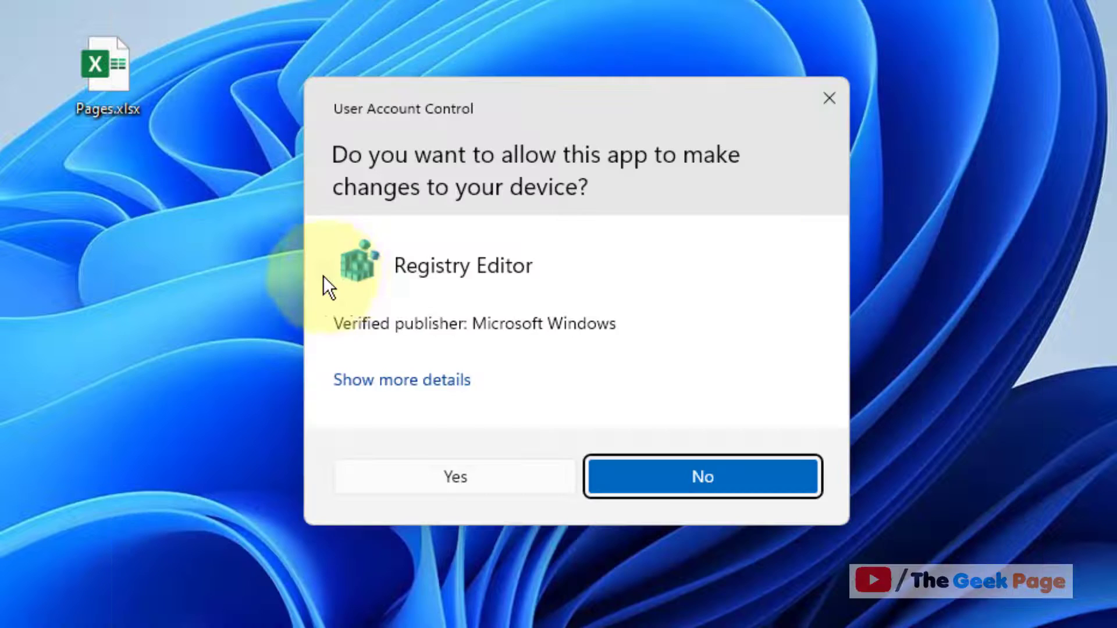
click(430, 480)
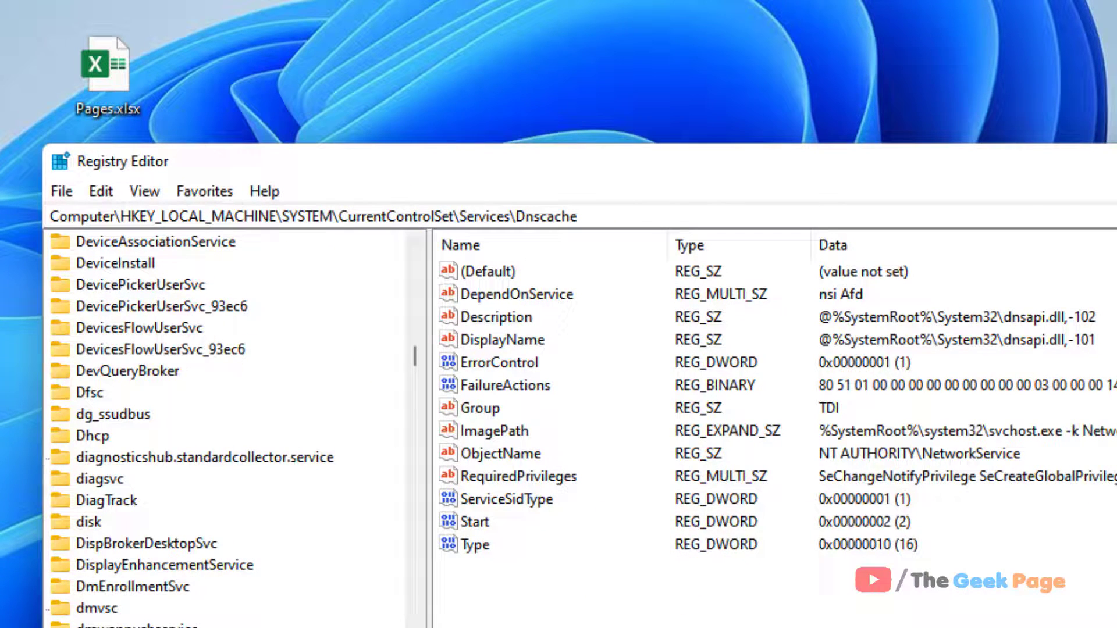
Copy the HKEY_LOCAL_MACHINE\...\Dnscache path line from the Notepad document.
drag(1040, 311, 87, 311)
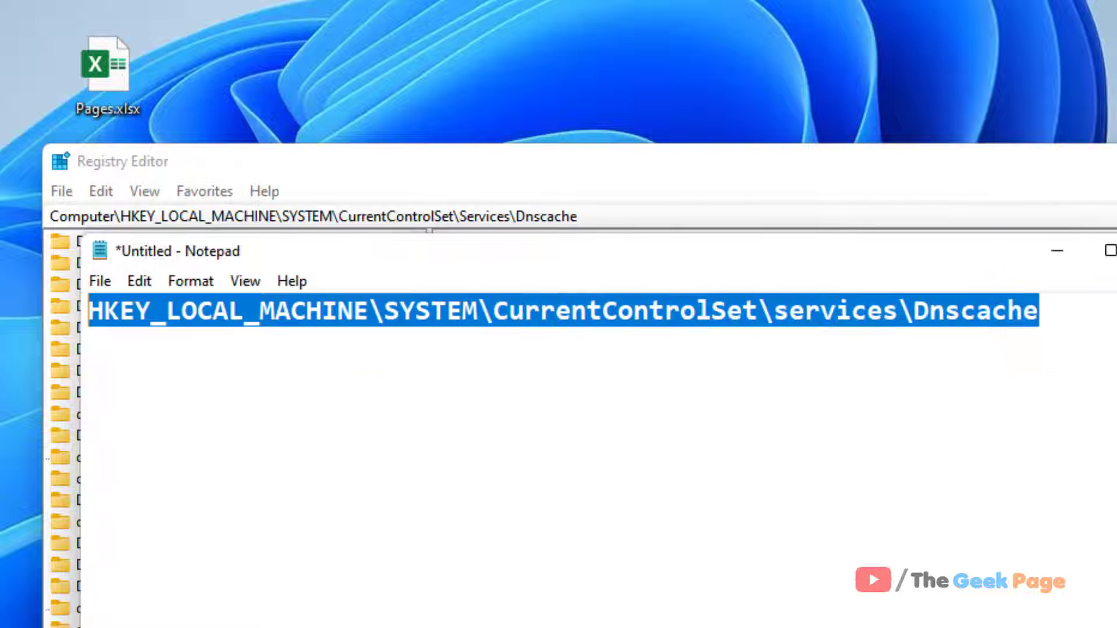
right_click(289, 327)
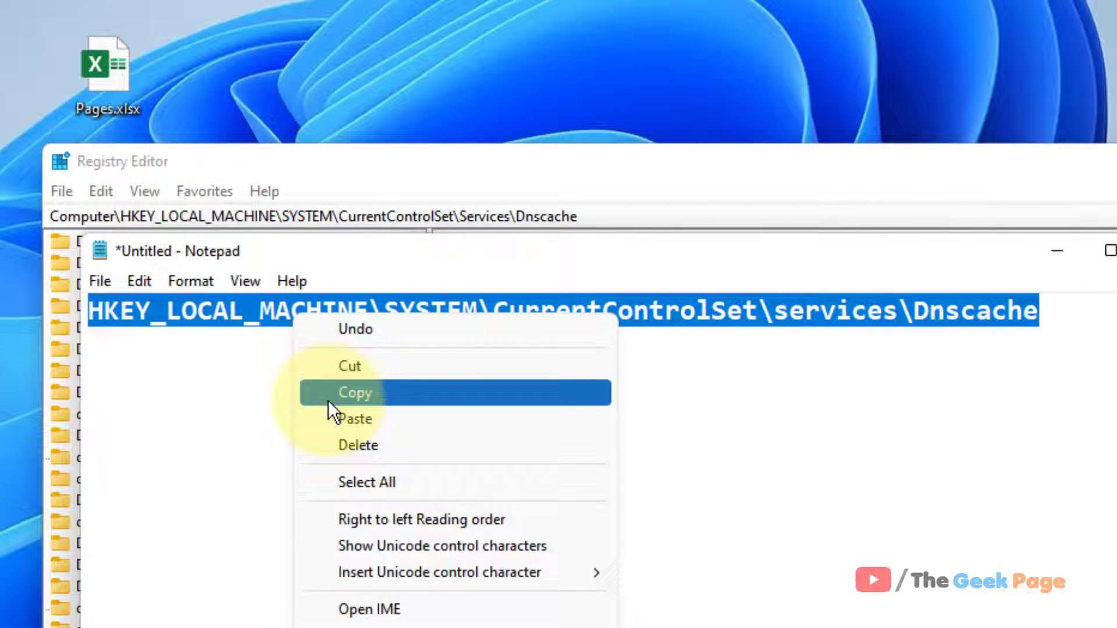
click(329, 400)
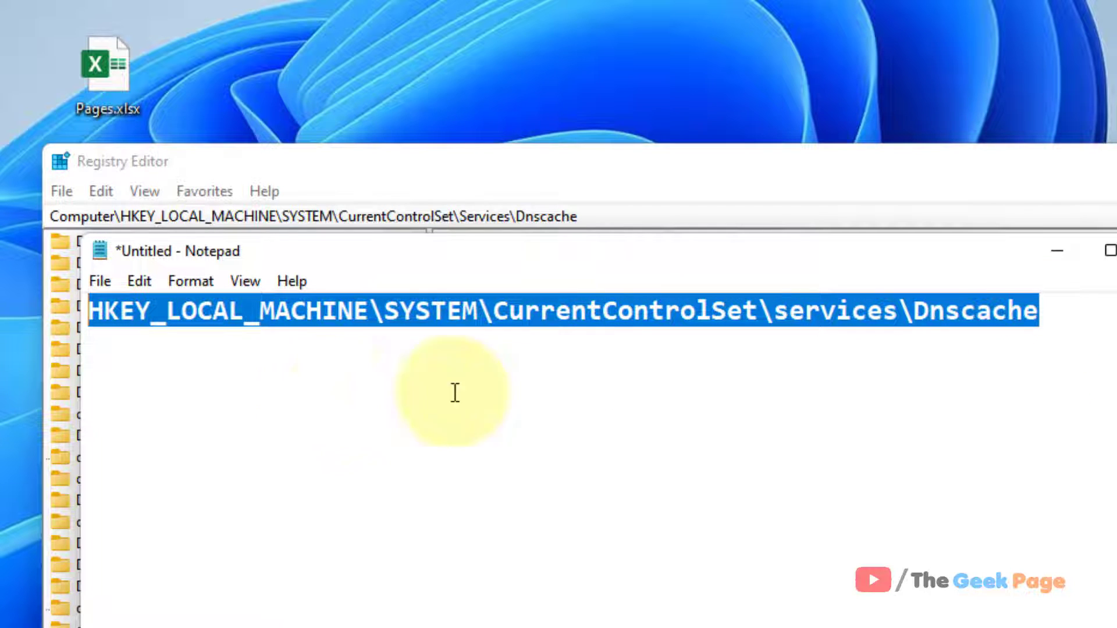
Minimize Notepad and navigate Registry Editor to the pasted Dnscache path.
click(1057, 250)
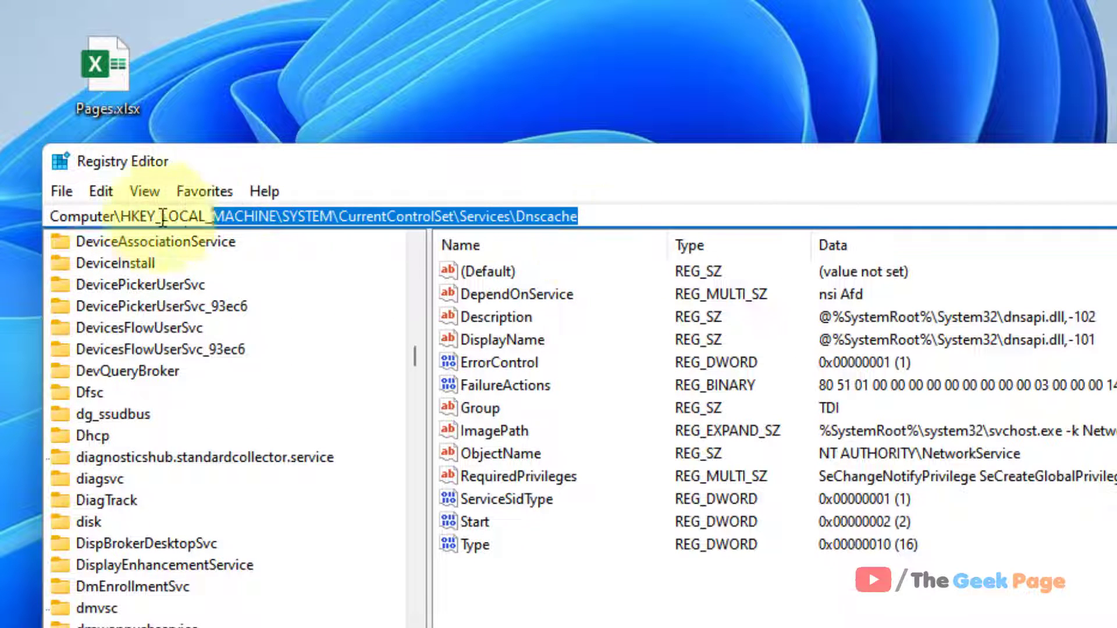
drag(604, 219, 43, 217)
right_click(121, 220)
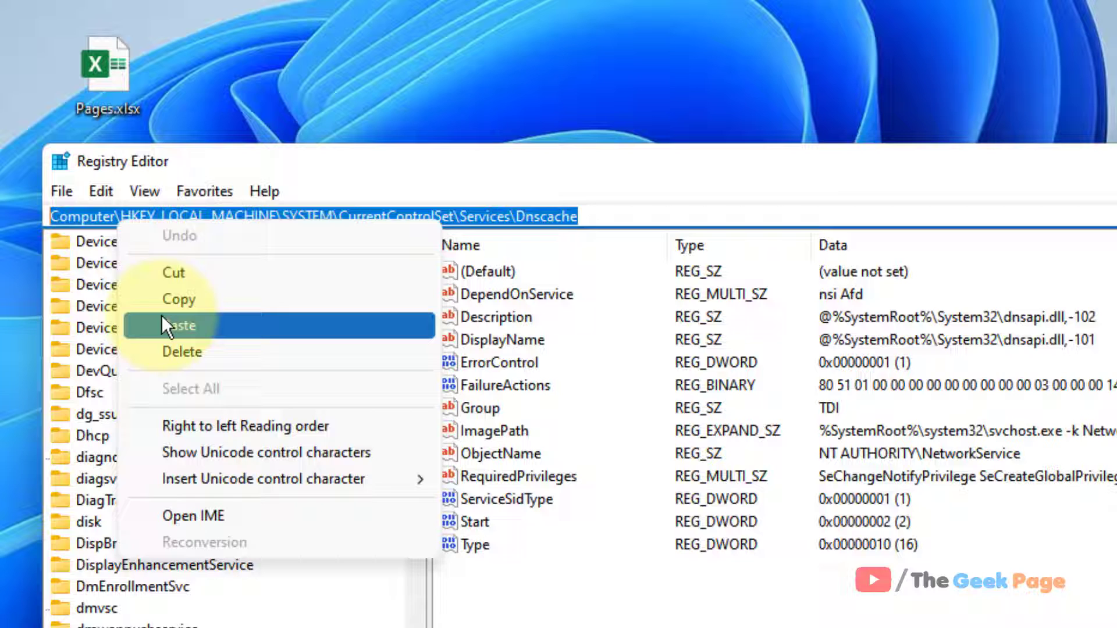
click(162, 315)
key(Return)
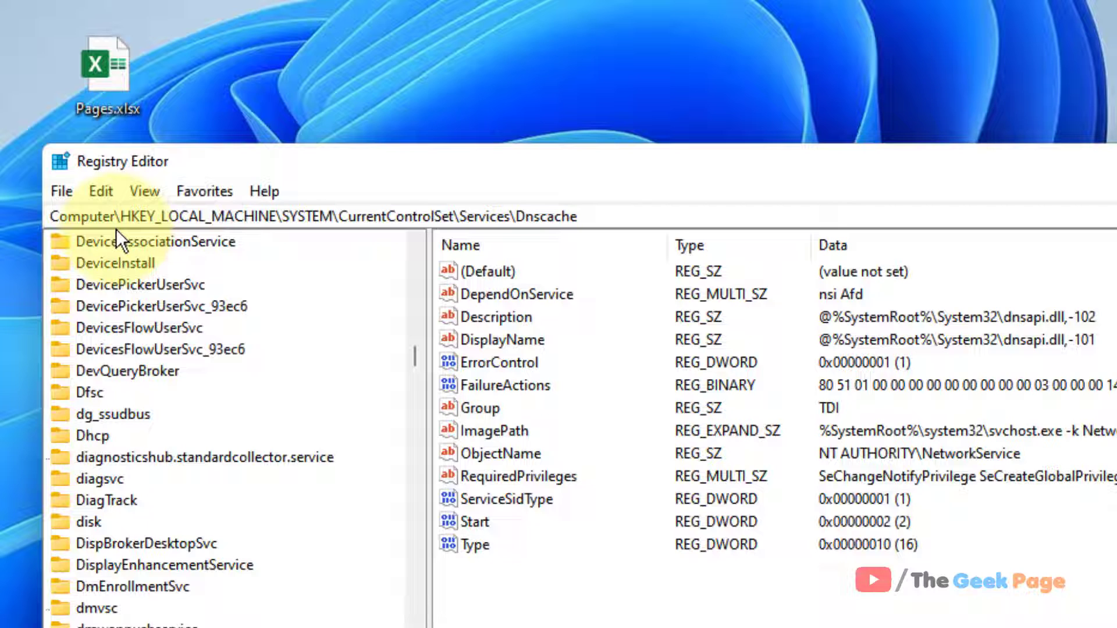
scroll(225, 288, down, 2)
scroll(210, 384, down, 1)
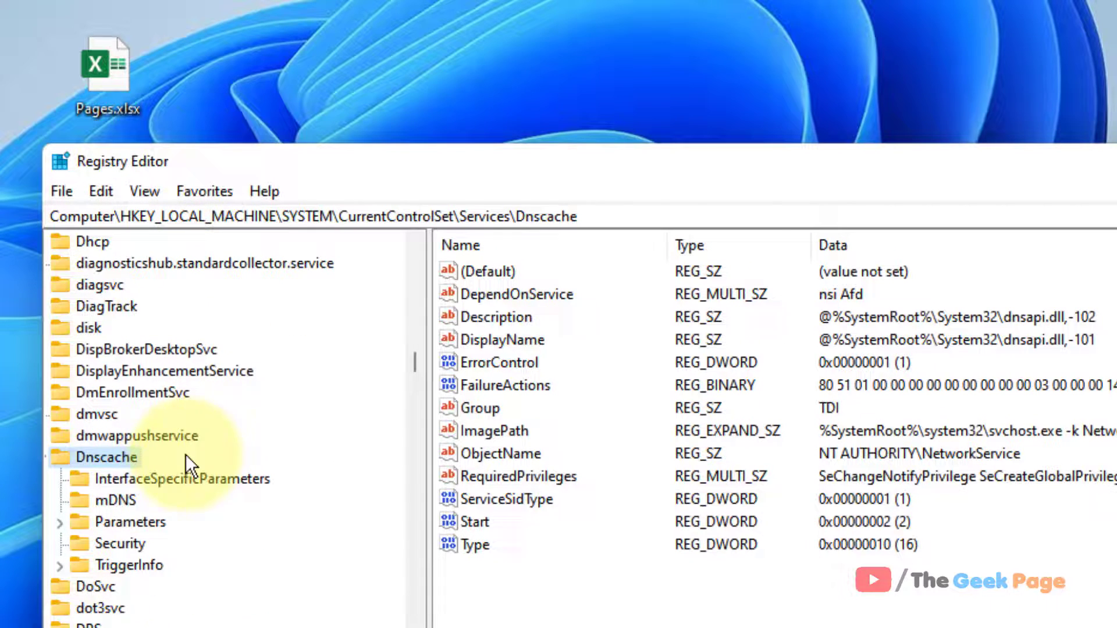
Select the Dnscache key in the tree and its Start value in the right pane.
click(114, 462)
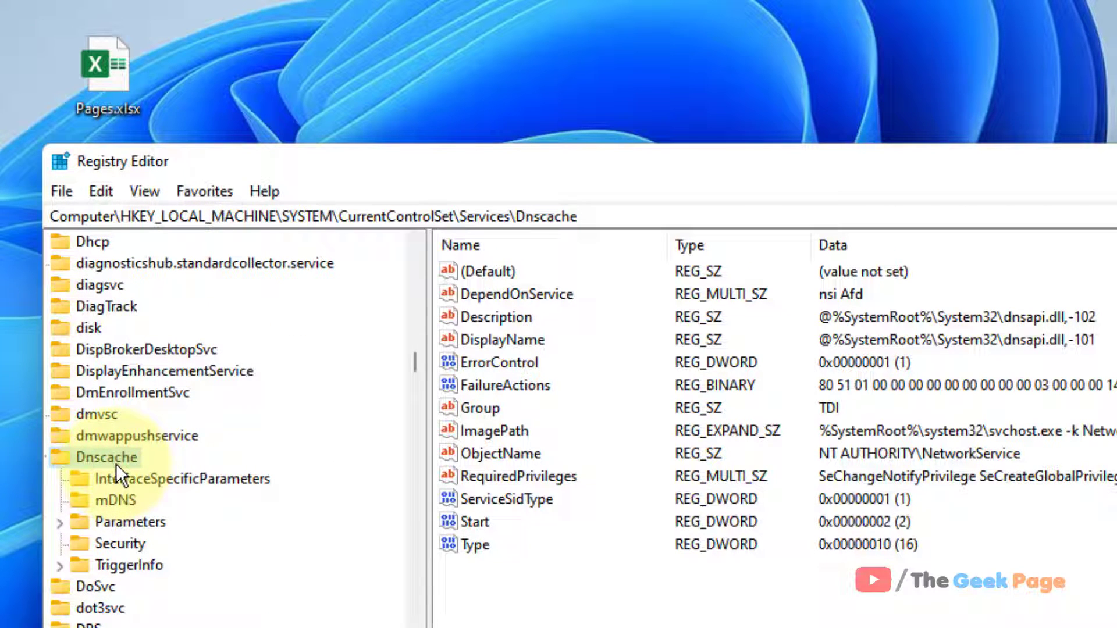
click(482, 523)
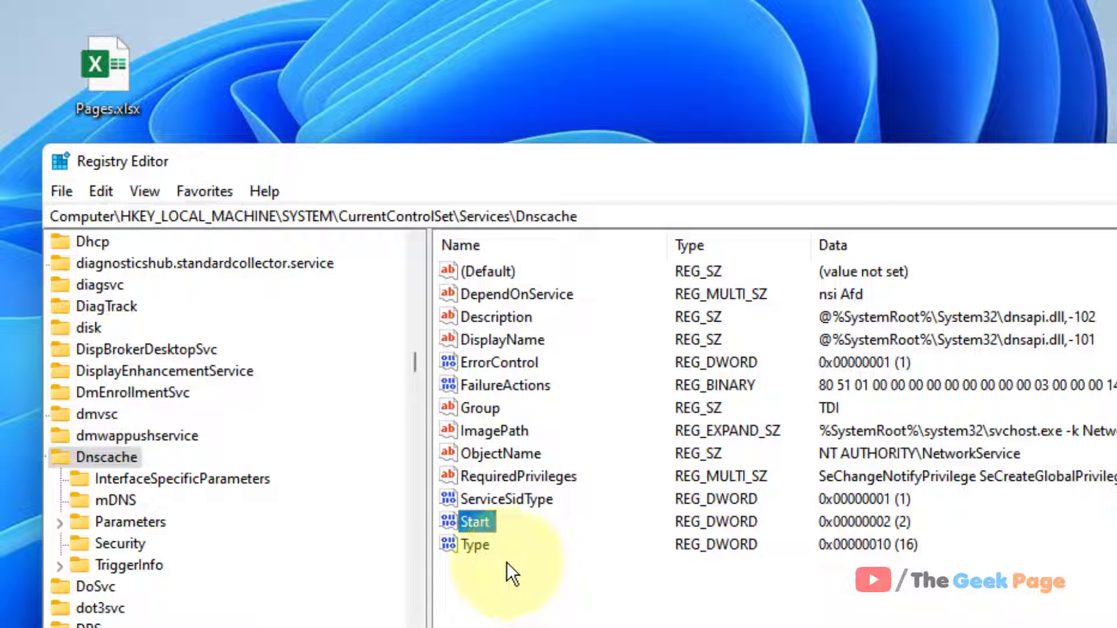
Edit the Dnscache Start DWORD so its value data is 4 instead of 2.
double_click(484, 524)
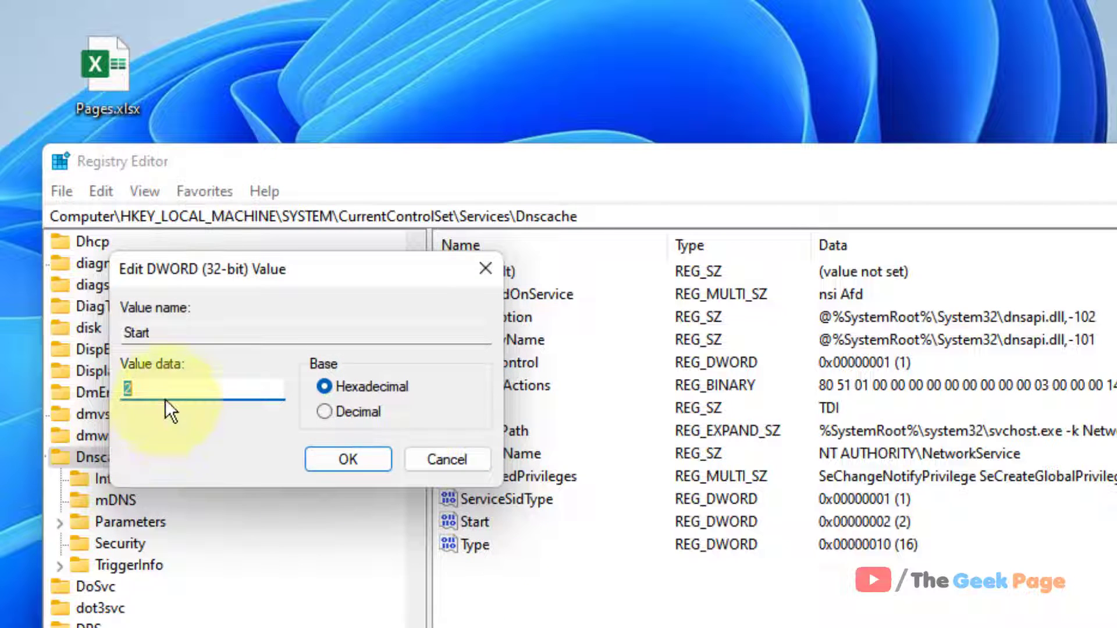
text(4)
click(320, 465)
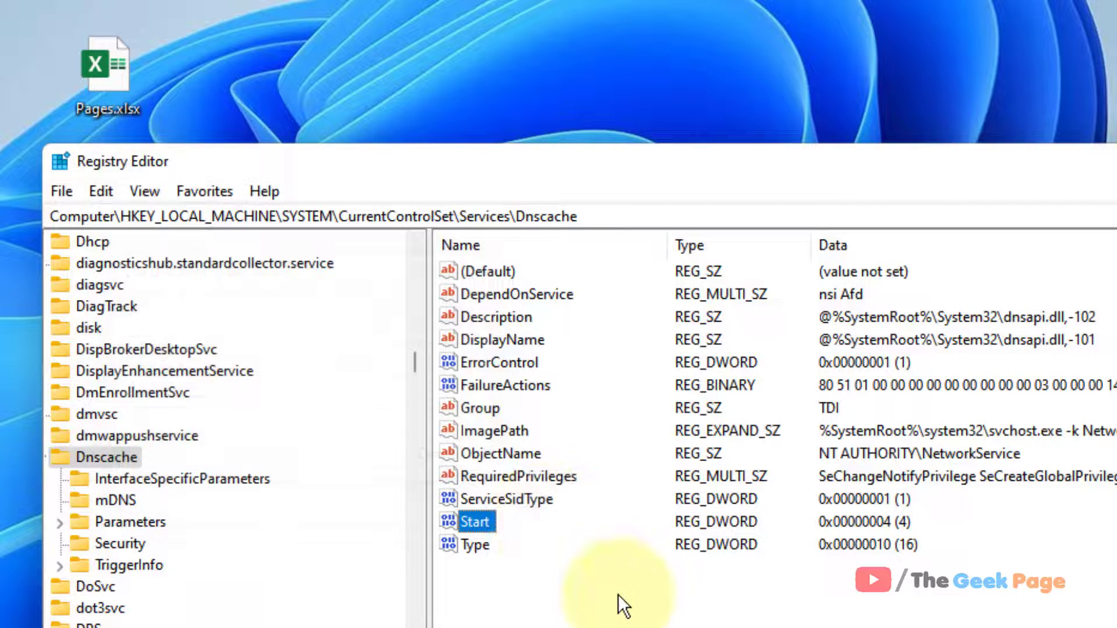